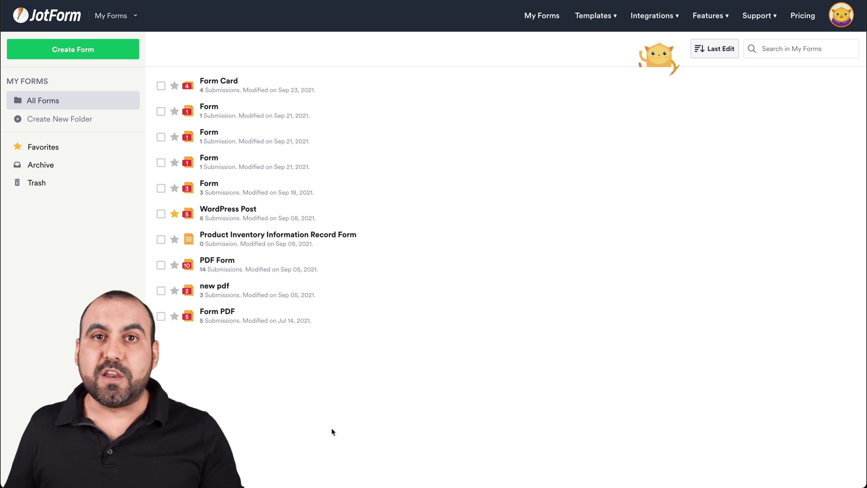
Start a new blank Classic Form from scratch
{"action": "left_click", "coordinate": [76, 53]}
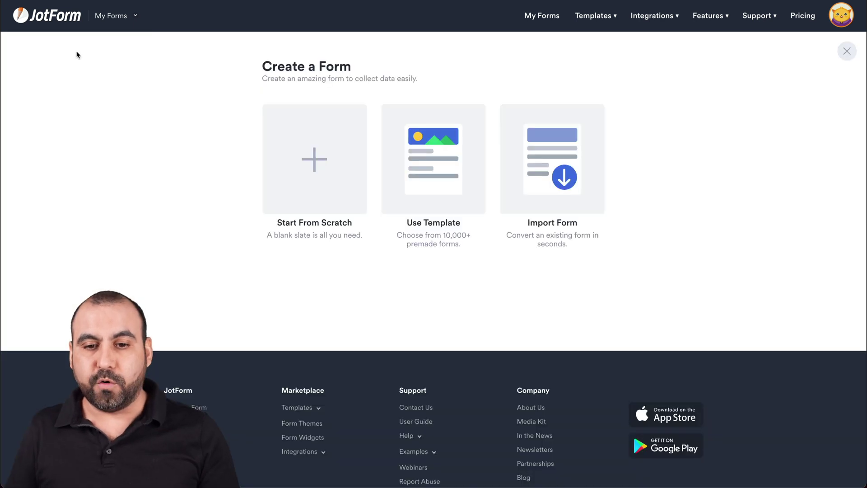
{"action": "left_click", "coordinate": [313, 152]}
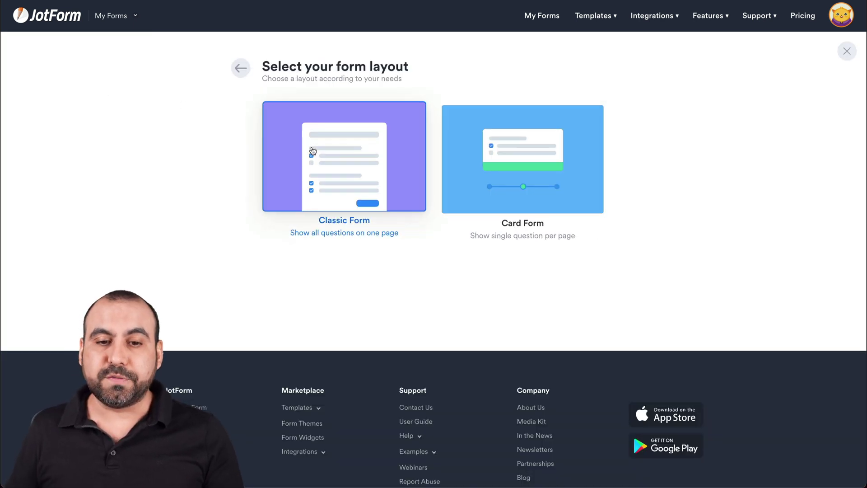
{"action": "left_click", "coordinate": [313, 151]}
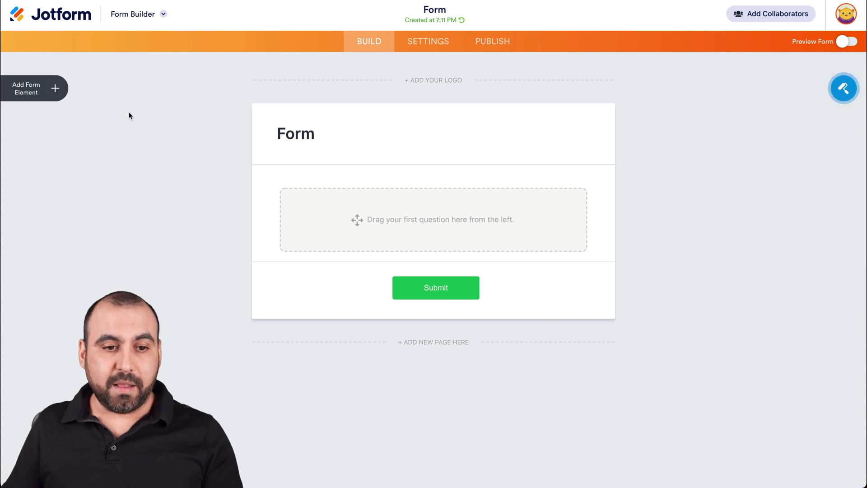
Add a Full Name field and place an Email field below it
{"action": "left_click", "coordinate": [55, 89]}
{"action": "left_click", "coordinate": [105, 154]}
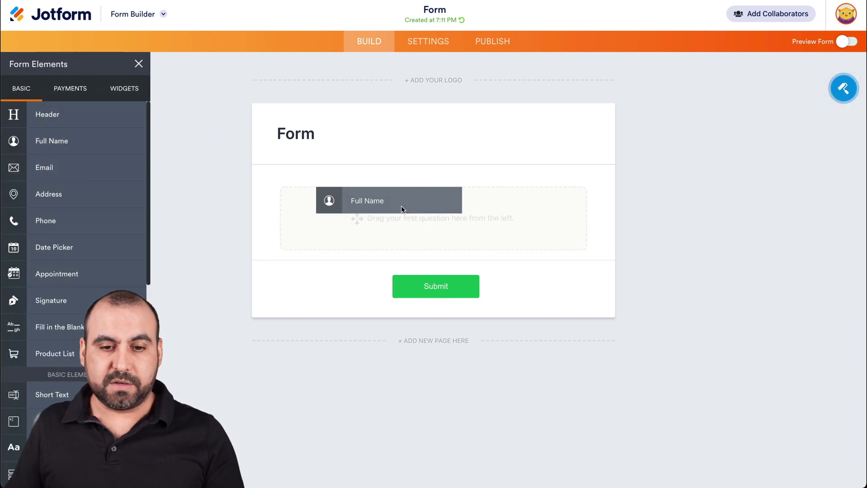
{"action": "left_click_drag", "start_coordinate": [104, 164], "coordinate": [412, 260]}
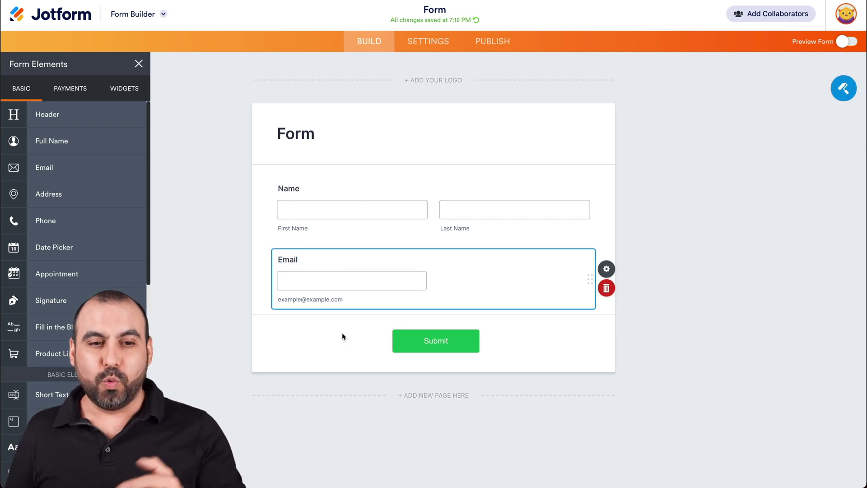
Search widgets for 'unique', place the Unique ID widget above Name, and check the preview
{"action": "left_click", "coordinate": [123, 88]}
{"action": "left_click", "coordinate": [89, 116]}
{"action": "type", "text": "unique"}
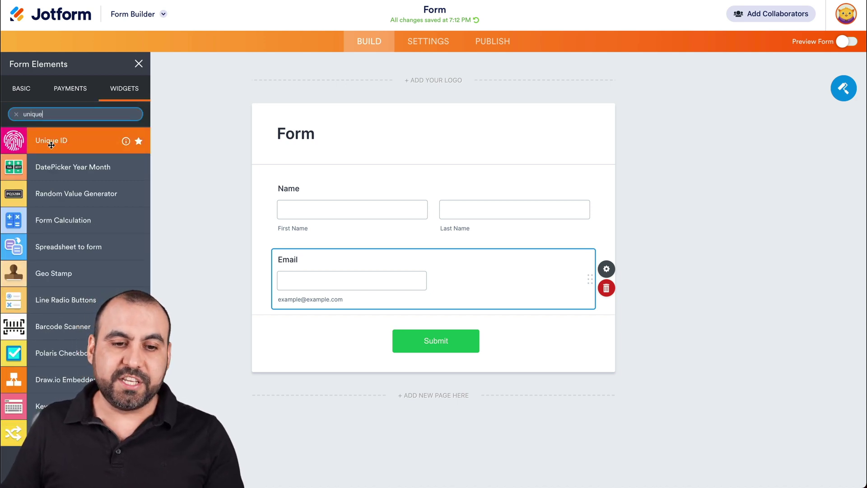
{"action": "left_click_drag", "start_coordinate": [51, 145], "coordinate": [360, 193]}
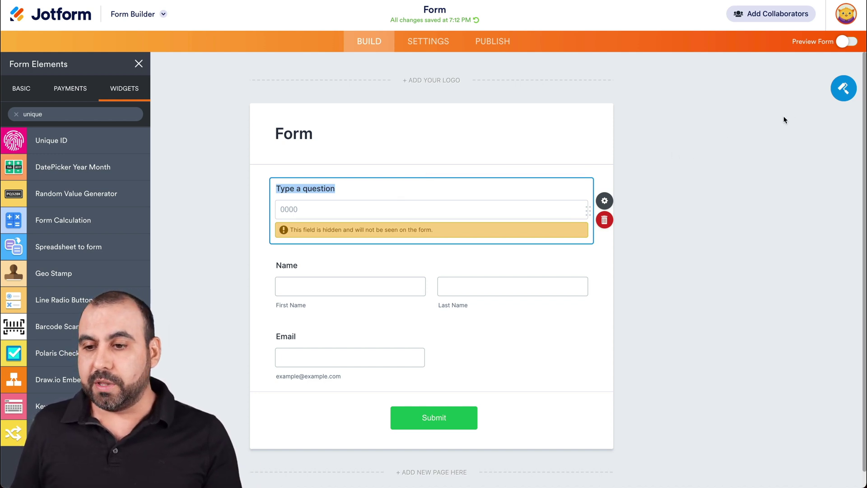
{"action": "left_click", "coordinate": [848, 44]}
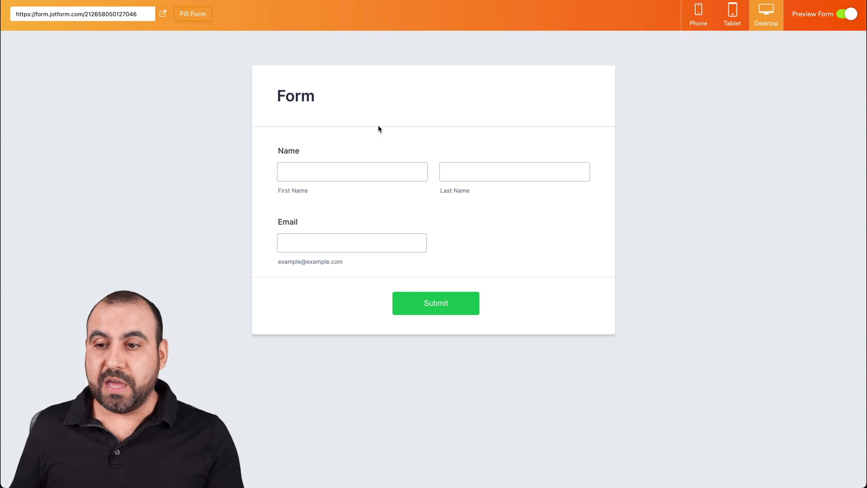
{"action": "left_click", "coordinate": [848, 15]}
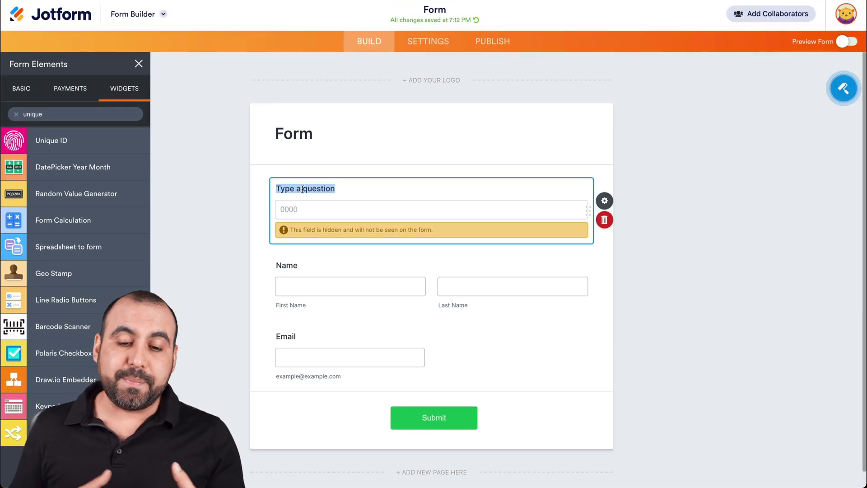
Label the hidden widget 'Unique ID' and open its properties
{"action": "type", "text": "Unique ID"}
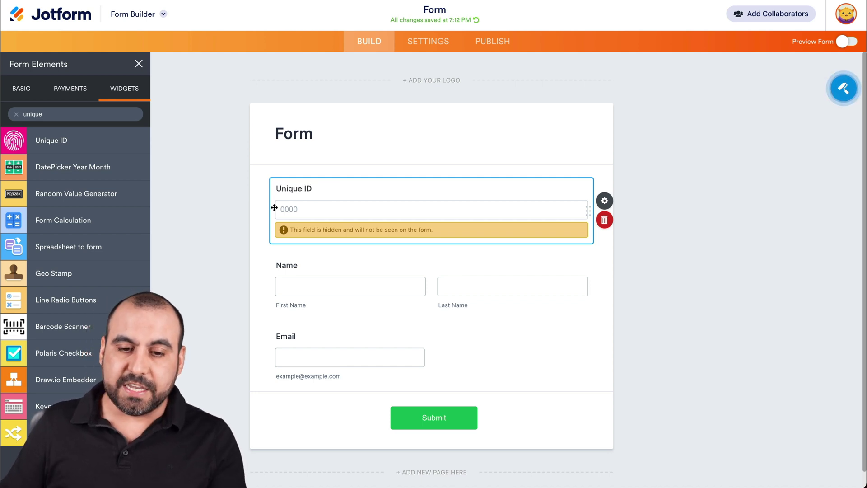
{"action": "left_click", "coordinate": [608, 203]}
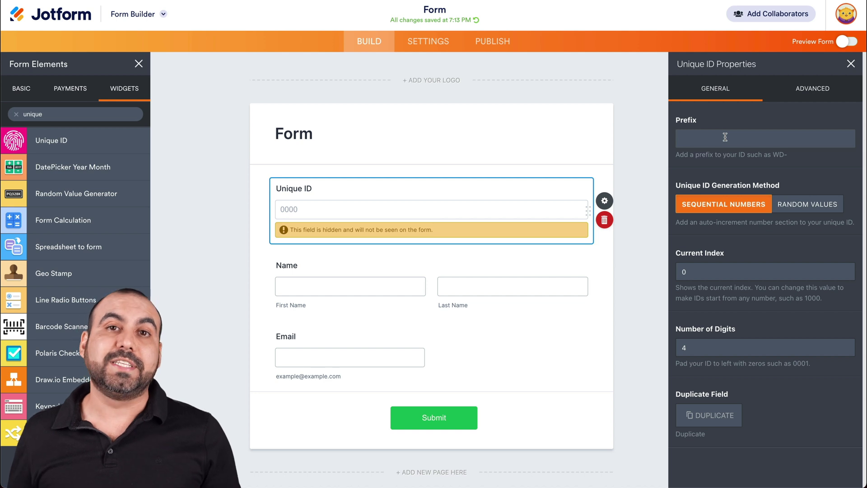
Enter INV- as the Unique ID prefix
{"action": "left_click", "coordinate": [725, 136]}
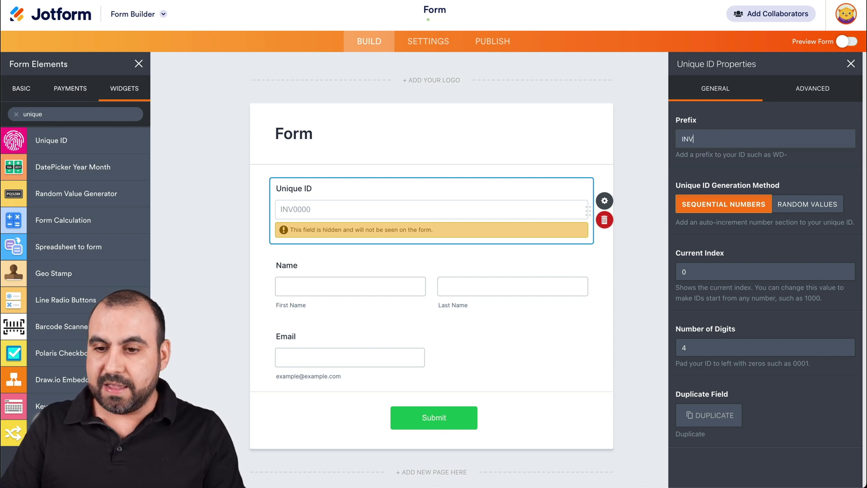
{"action": "type", "text": "INV-"}
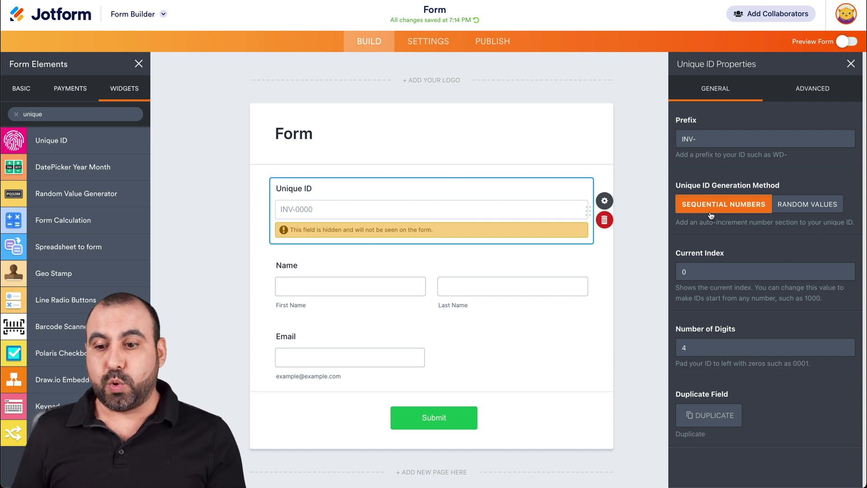
{"action": "left_click", "coordinate": [707, 271]}
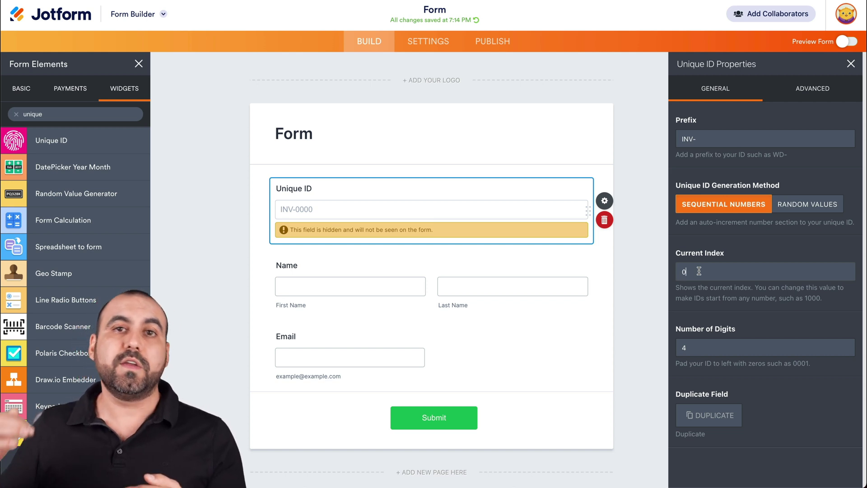
Set the current index to 1045 and digits to 5, then switch to Random Values
{"action": "key", "text": "BackSpace"}
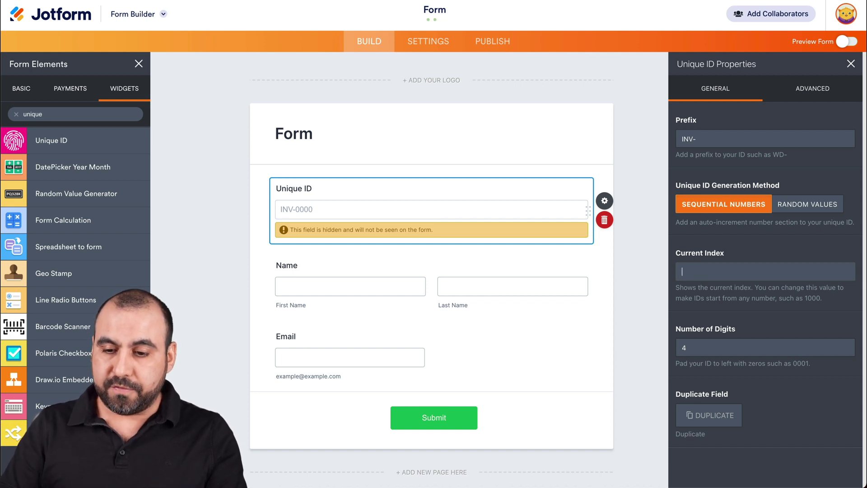
{"action": "type", "text": "100"}
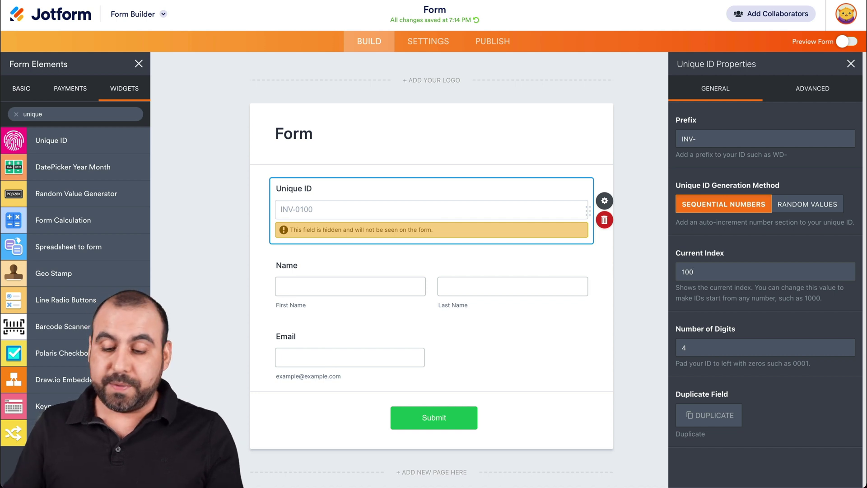
{"action": "type", "text": "0"}
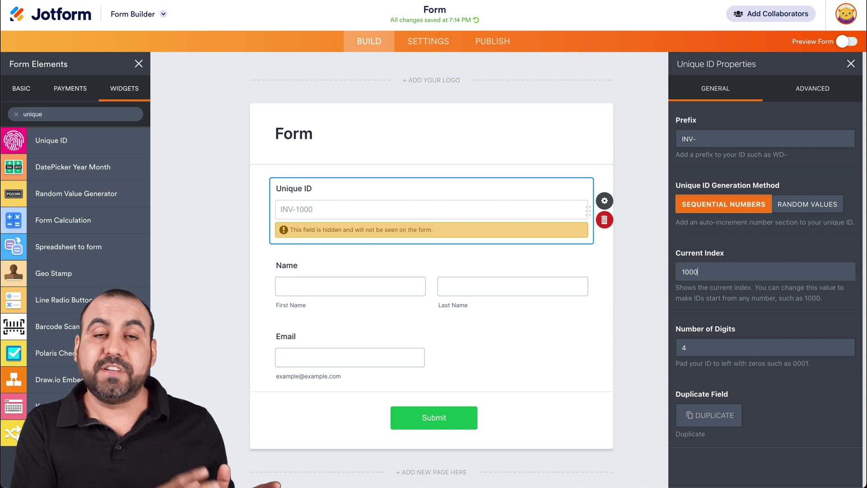
{"action": "key", "text": "BackSpace"}
{"action": "key", "text": "BackSpace"}
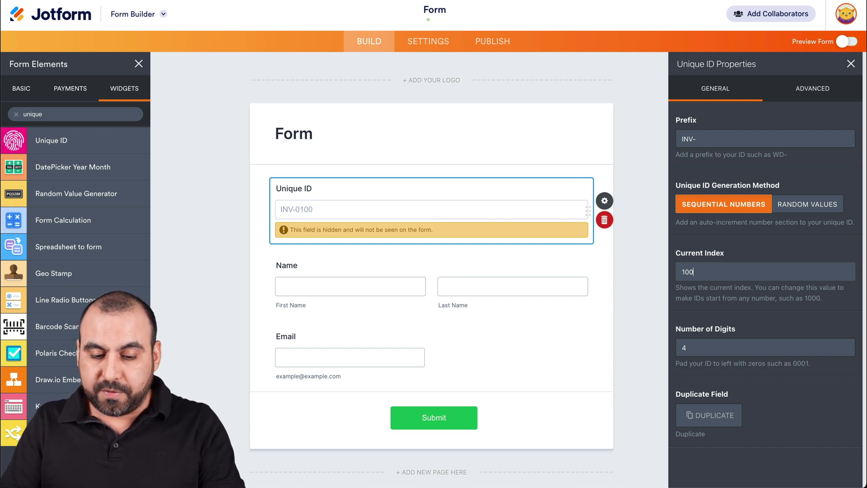
{"action": "type", "text": "45"}
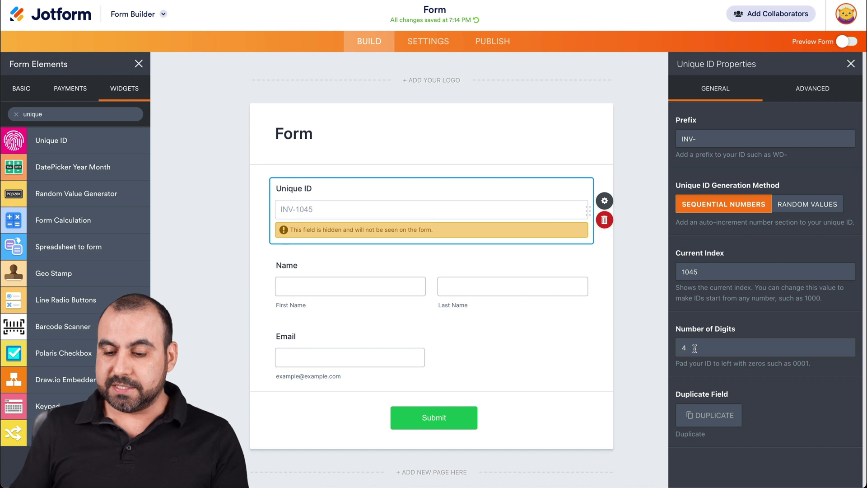
{"action": "key", "text": "BackSpace"}
{"action": "type", "text": "5"}
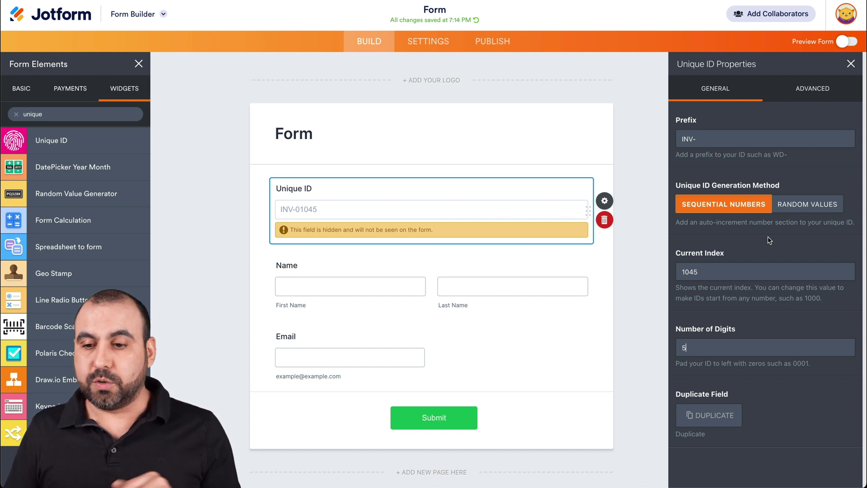
{"action": "left_click", "coordinate": [799, 210]}
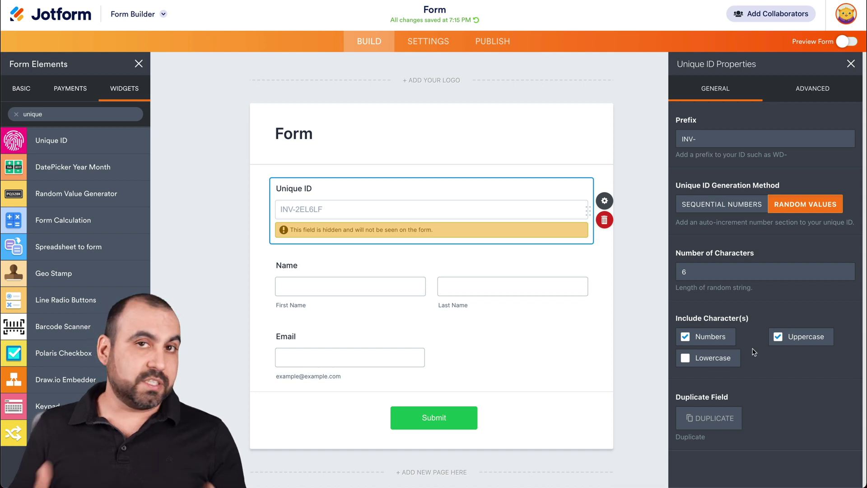
{"action": "left_click", "coordinate": [730, 203]}
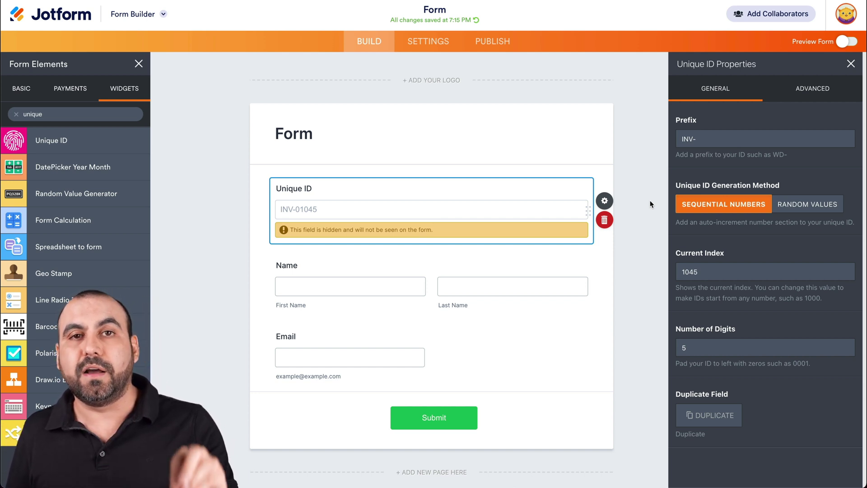
Publish the form and submit a test entry with a name and test e-mail address
{"action": "left_click", "coordinate": [494, 40]}
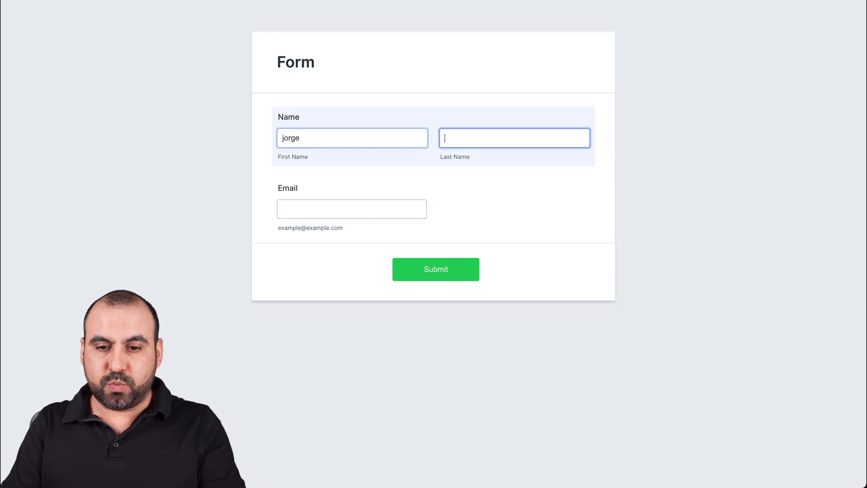
{"action": "type", "text": "aguilar"}
{"action": "key", "text": "Tab"}
{"action": "type", "text": "test@"}
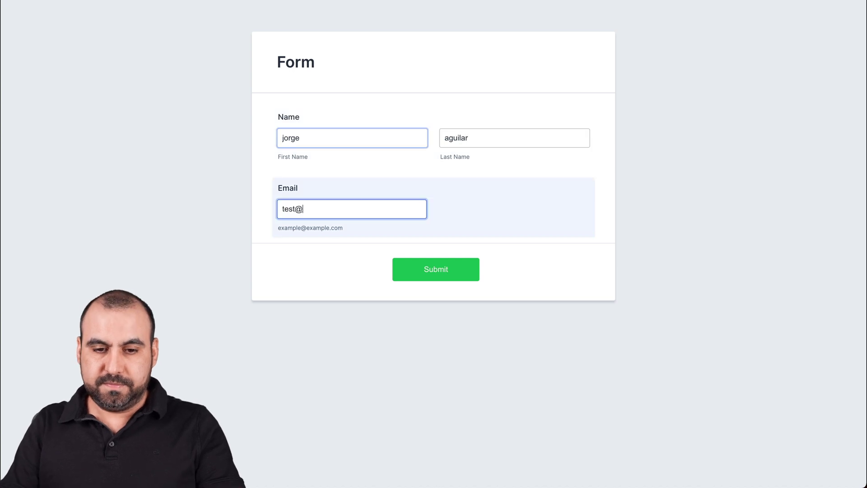
{"action": "type", "text": "test.com"}
{"action": "key", "text": "Return"}
{"action": "key", "text": "super+r"}
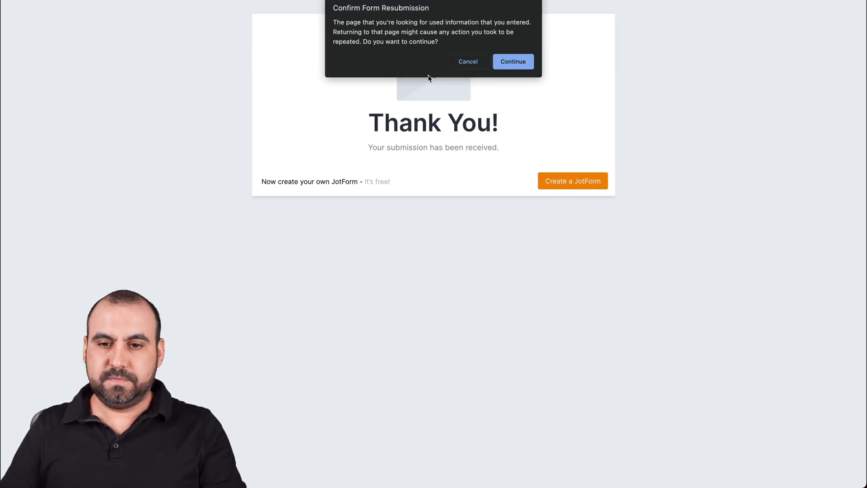
{"action": "scroll", "coordinate": [429, 78], "scroll_direction": "left", "scroll_amount": 5}
{"action": "scroll", "coordinate": [408, 106], "scroll_direction": "right", "scroll_amount": 5}
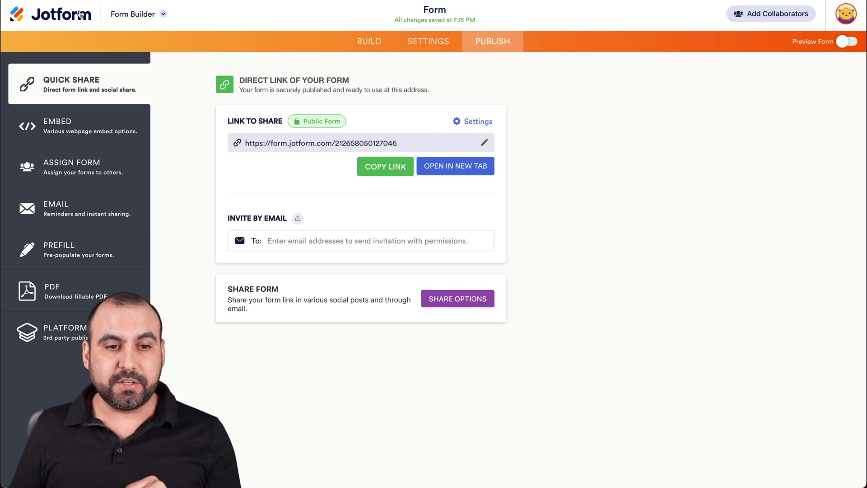
{"action": "left_click", "coordinate": [80, 13]}
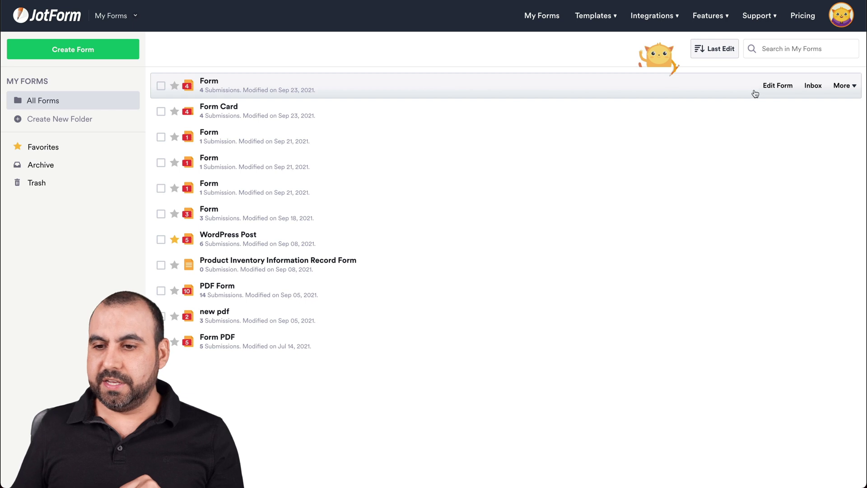
Reopen the form from My Forms and select its Unique ID field
{"action": "left_click", "coordinate": [841, 87]}
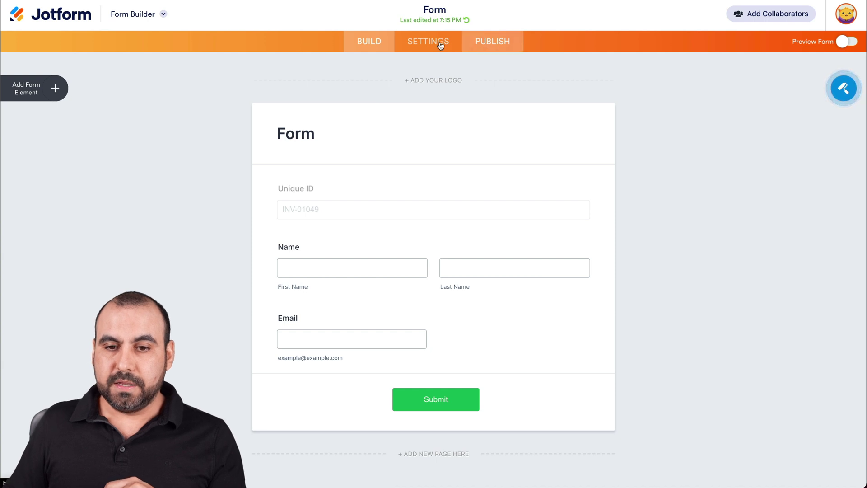
{"action": "left_click", "coordinate": [383, 183]}
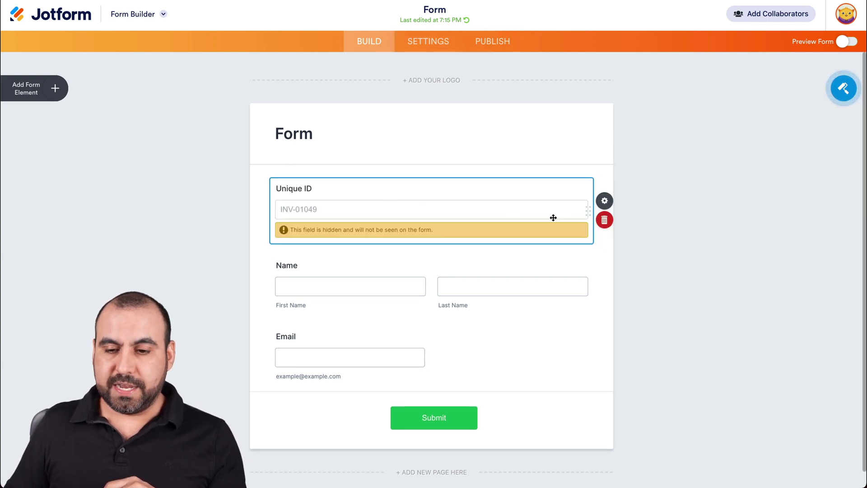
Switch the Unique ID to Random Values and change its prefix from INV- to FORM-
{"action": "left_click", "coordinate": [604, 200]}
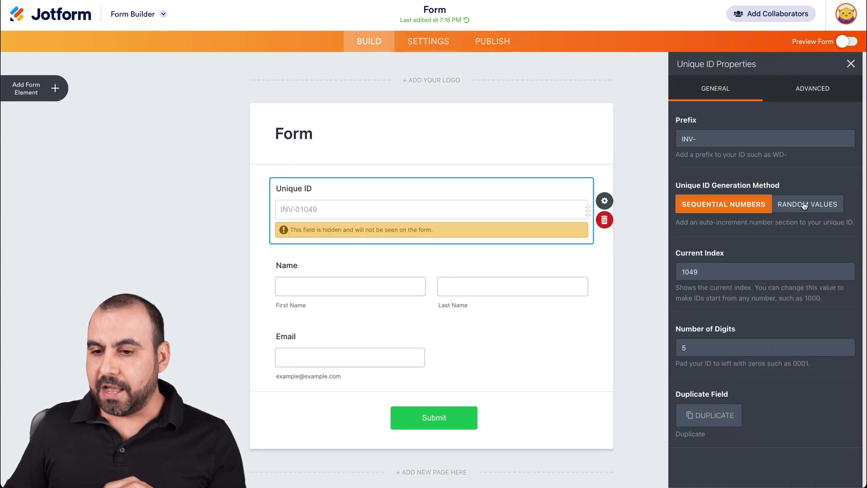
{"action": "left_click", "coordinate": [802, 204]}
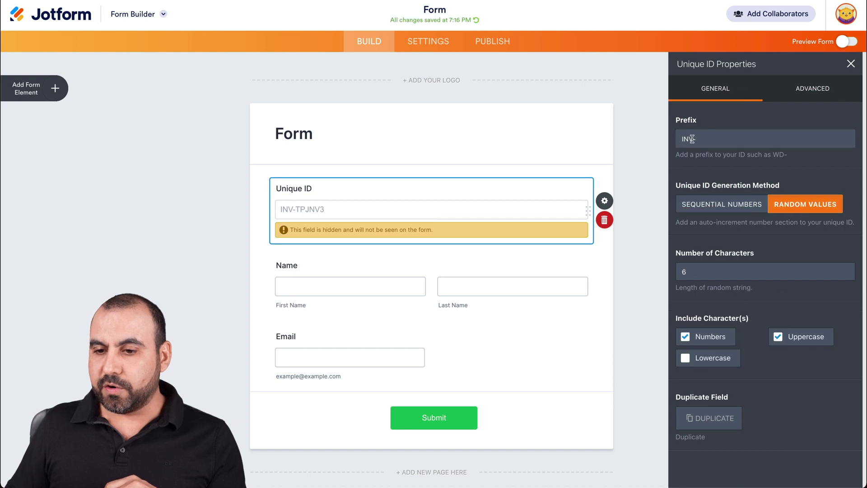
{"action": "left_click_drag", "start_coordinate": [694, 139], "coordinate": [670, 142]}
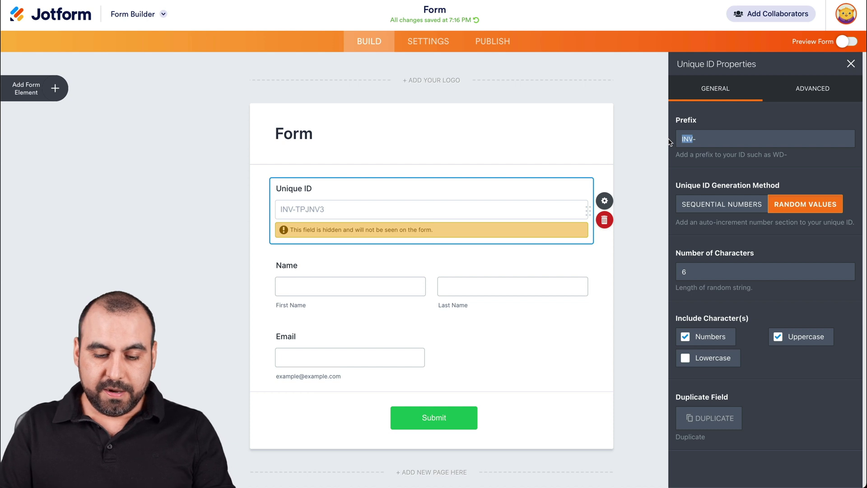
{"action": "type", "text": "FORM-"}
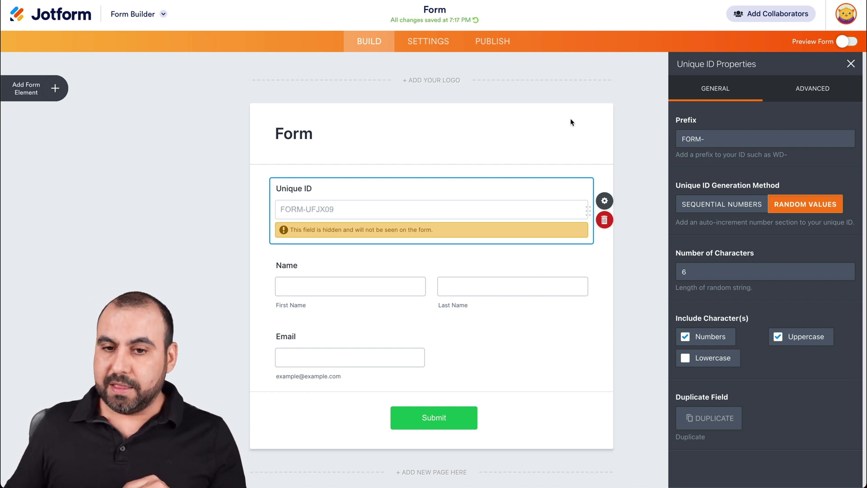
{"action": "left_click", "coordinate": [491, 41]}
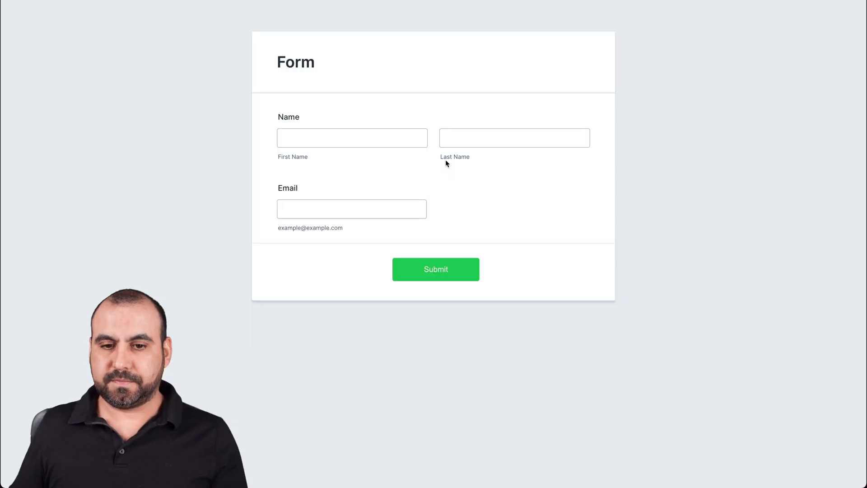
Submit two more test entries through the live form using a name and test e-mail address
{"action": "left_click", "coordinate": [352, 138]}
{"action": "type", "text": "jorge"}
{"action": "left_click", "coordinate": [515, 138]}
{"action": "type", "text": "jorge"}
{"action": "left_click", "coordinate": [352, 209]}
{"action": "type", "text": "test@test.com"}
{"action": "left_click", "coordinate": [514, 137]}
{"action": "type", "text": "2"}
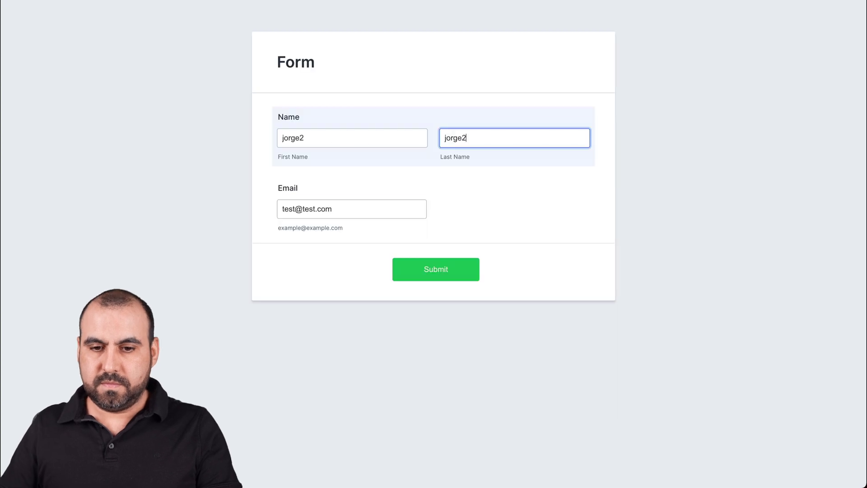
{"action": "left_click", "coordinate": [436, 269]}
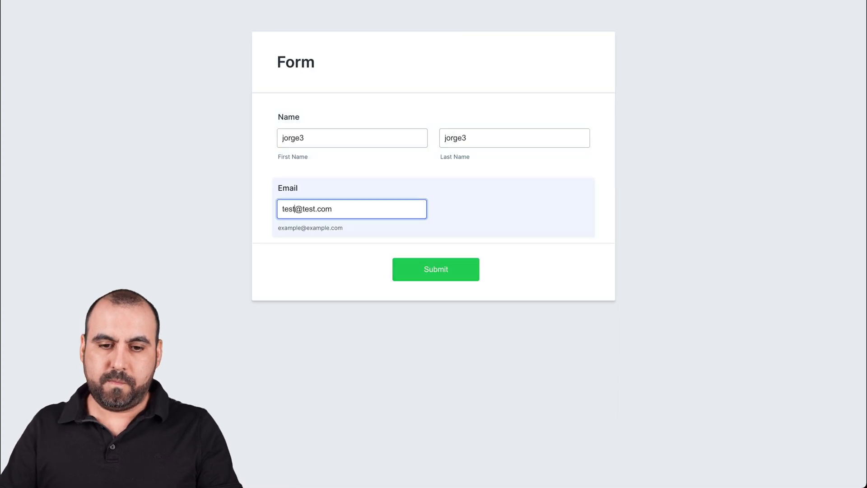
{"action": "left_click", "coordinate": [436, 268]}
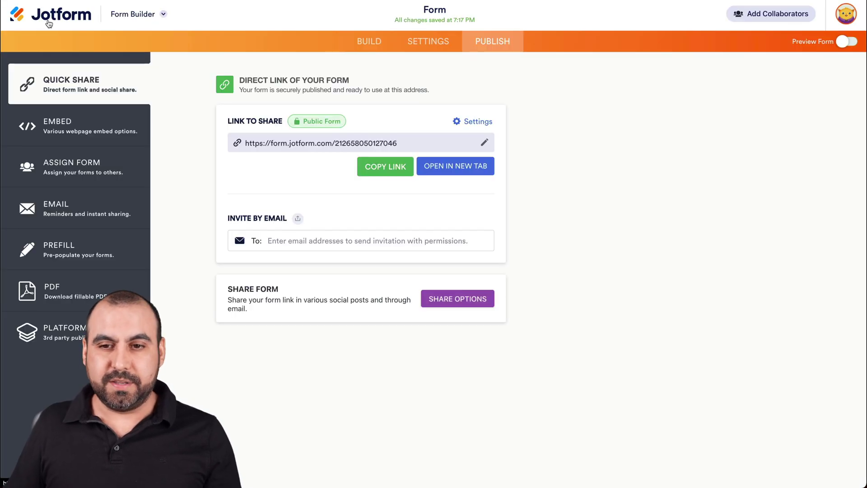
{"action": "left_click", "coordinate": [49, 18]}
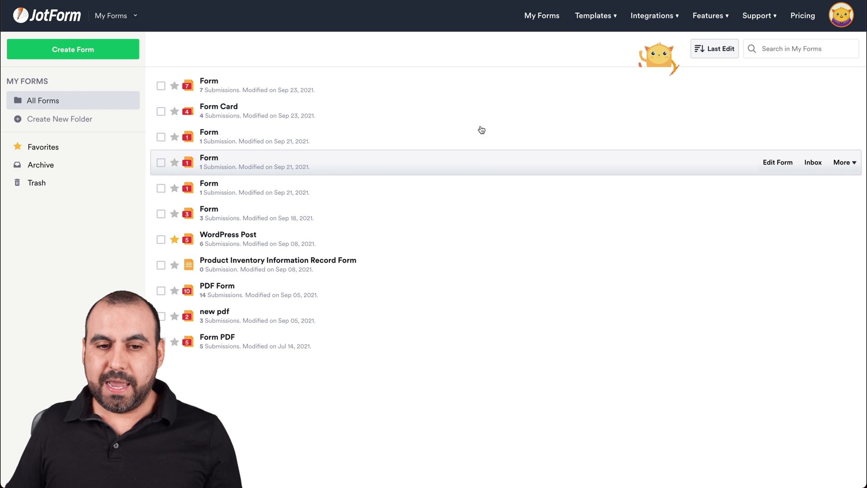
Select the top Form in My Forms to open its seven submissions
{"action": "mouse_move", "coordinate": [594, 88]}
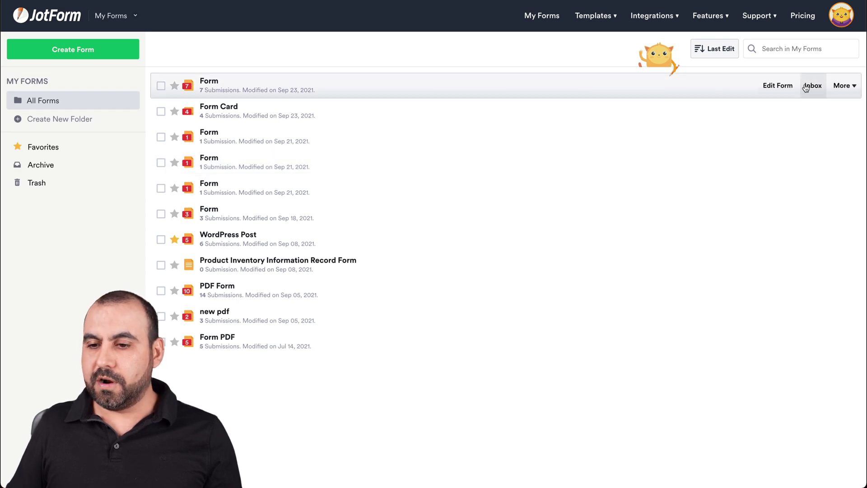
{"action": "left_click", "coordinate": [841, 86]}
{"action": "left_click", "coordinate": [688, 128]}
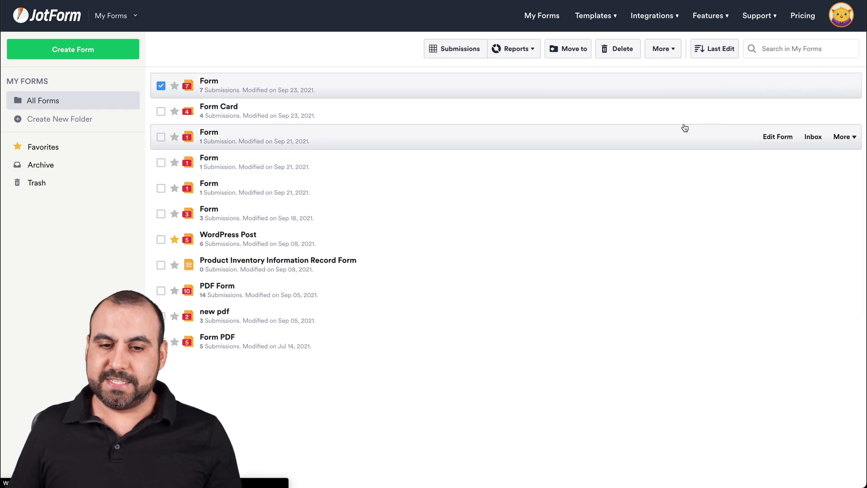